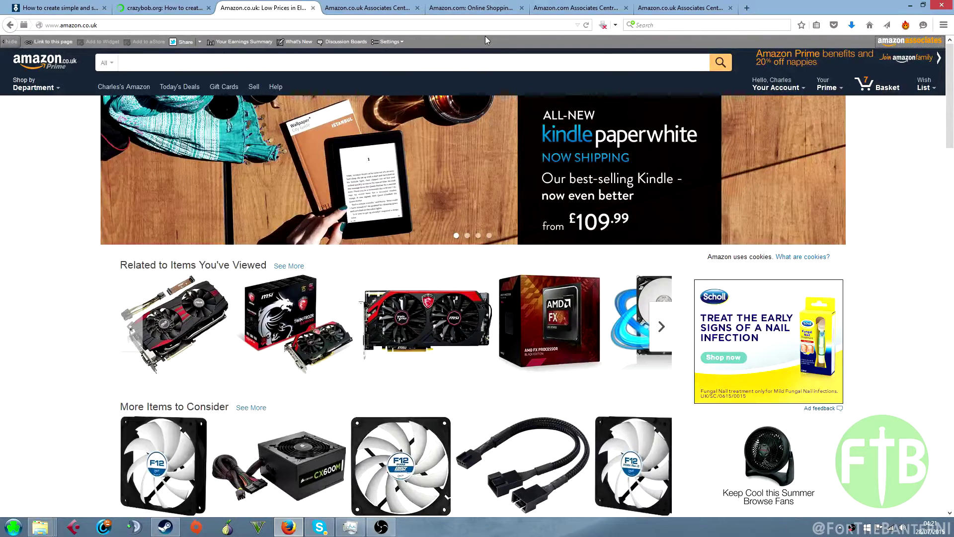
click(459, 8)
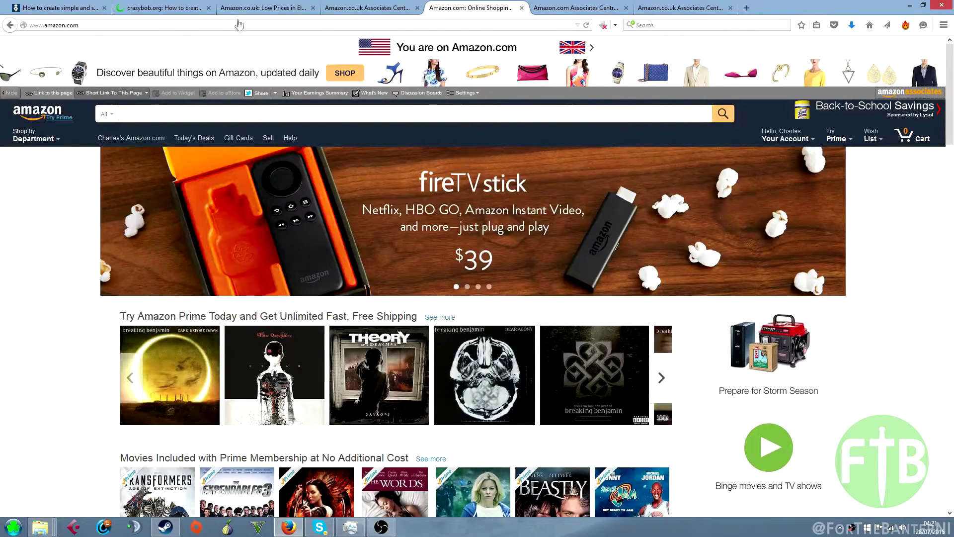
click(258, 5)
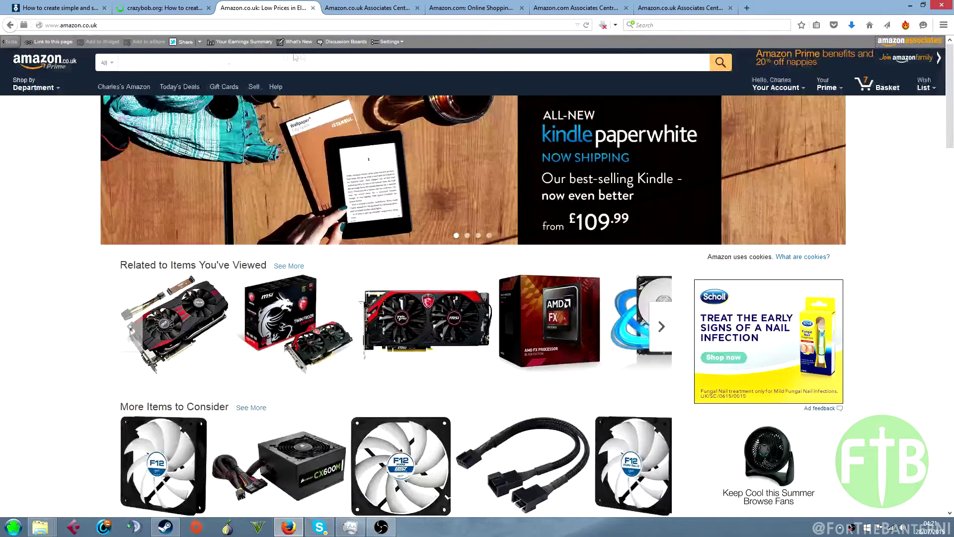
click(360, 5)
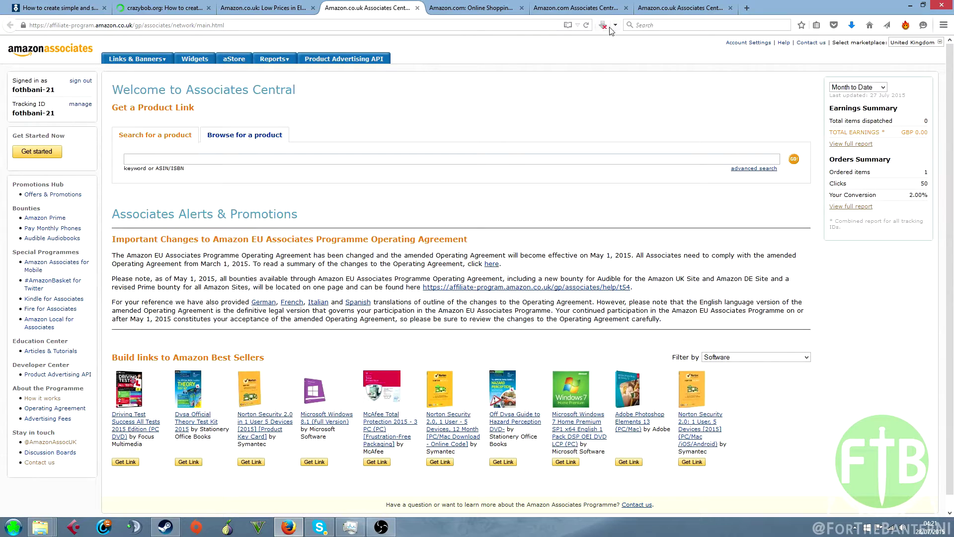
Search Amazon.co.uk for 'witcher 3' and open The Witcher 3: Wild Hunt (PC DVD) page
click(264, 8)
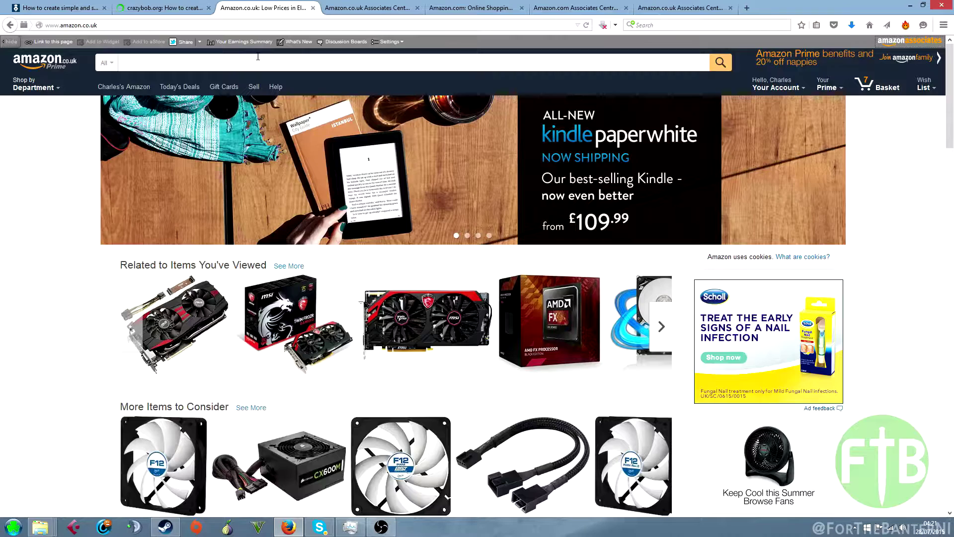
click(243, 59)
text(witcher)
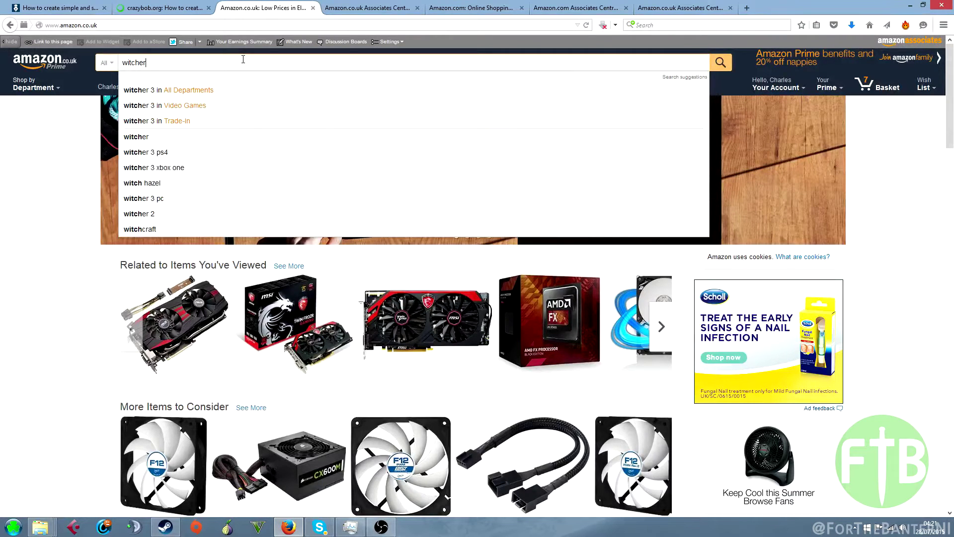
text( 3)
key(Return)
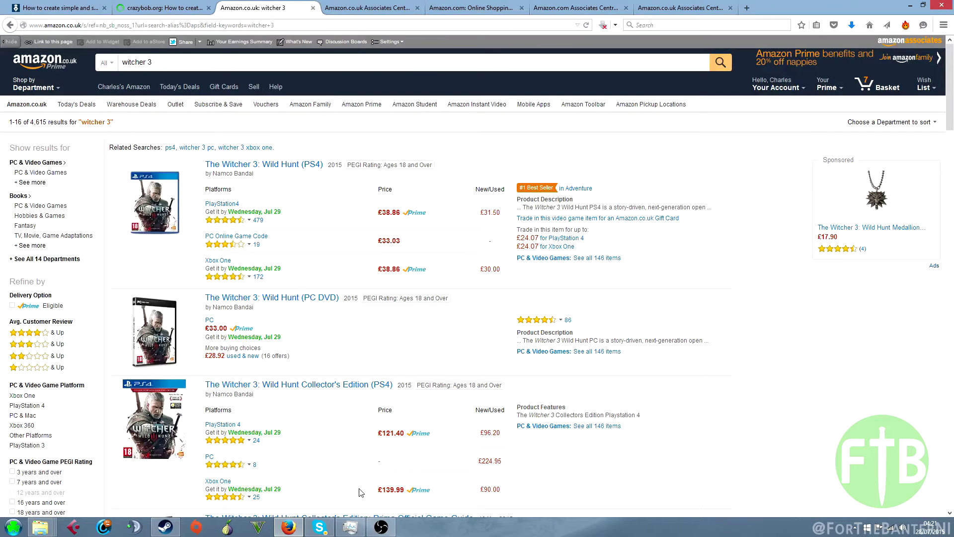
click(294, 301)
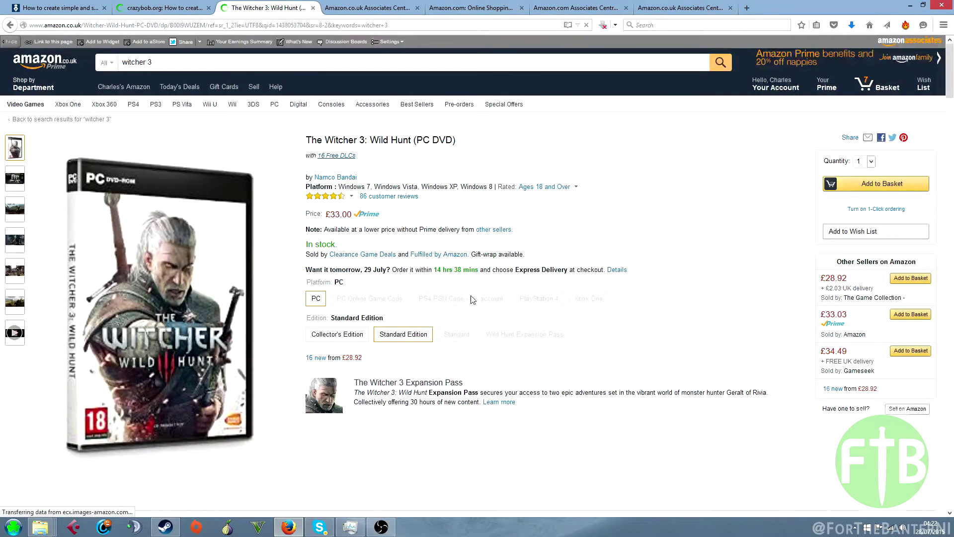
Copy the SiteStripe Text Only affiliate link for the Witcher 3 PC DVD and open a new tab
click(63, 44)
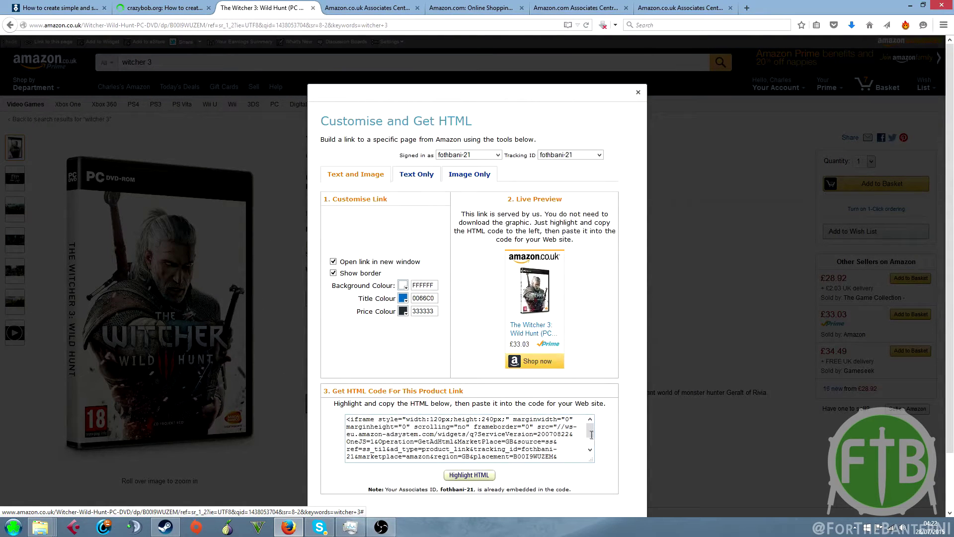
mouse_move(591, 426)
mouse_down()
mouse_move(591, 447)
mouse_move(591, 427)
mouse_up()
click(414, 180)
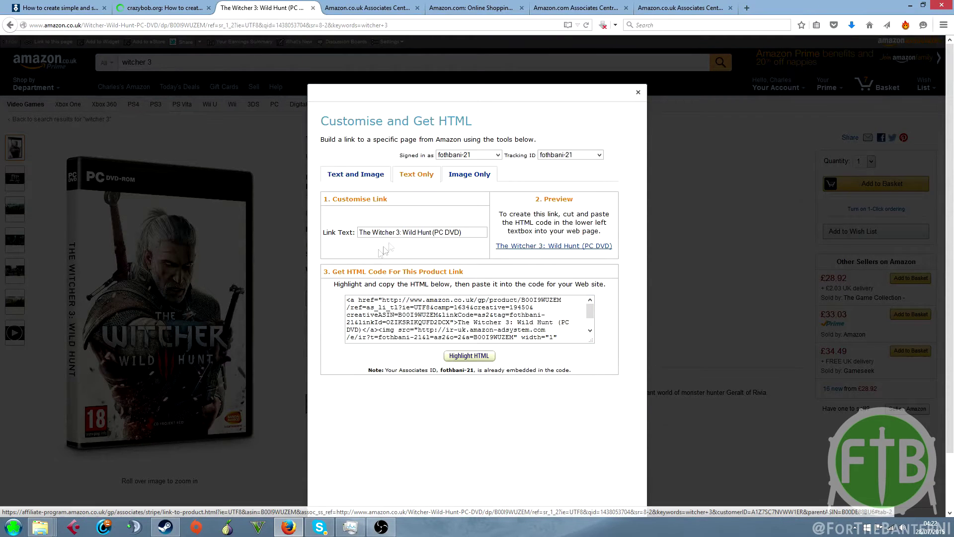
right_click(538, 253)
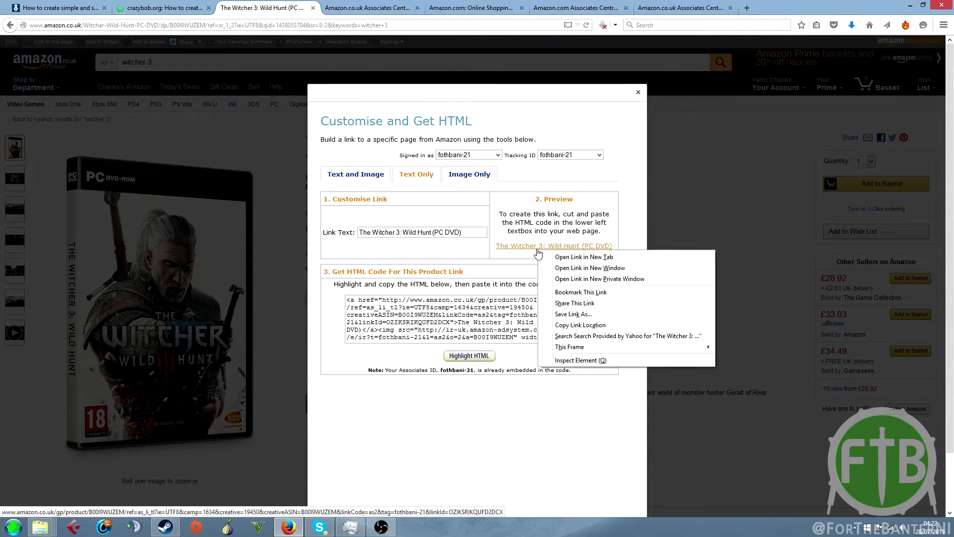
click(583, 326)
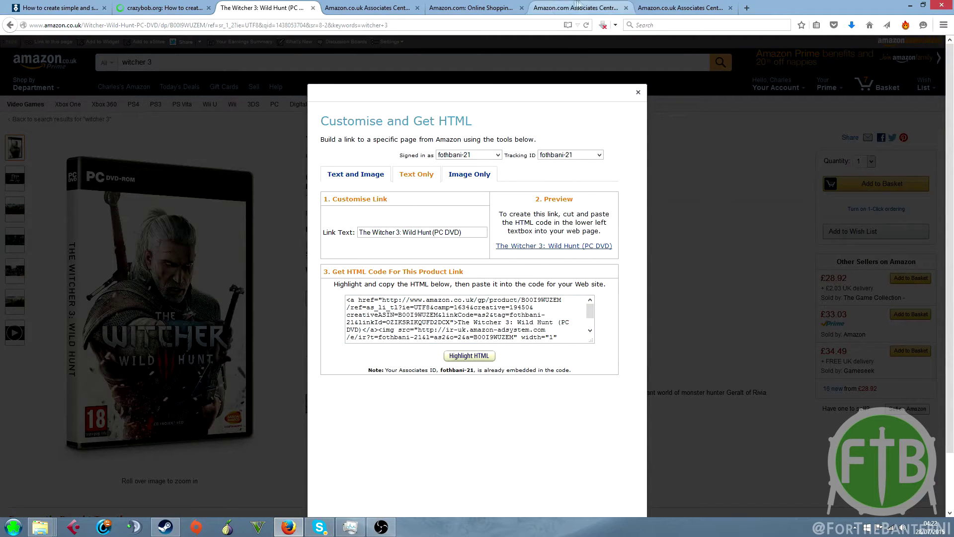
click(479, 177)
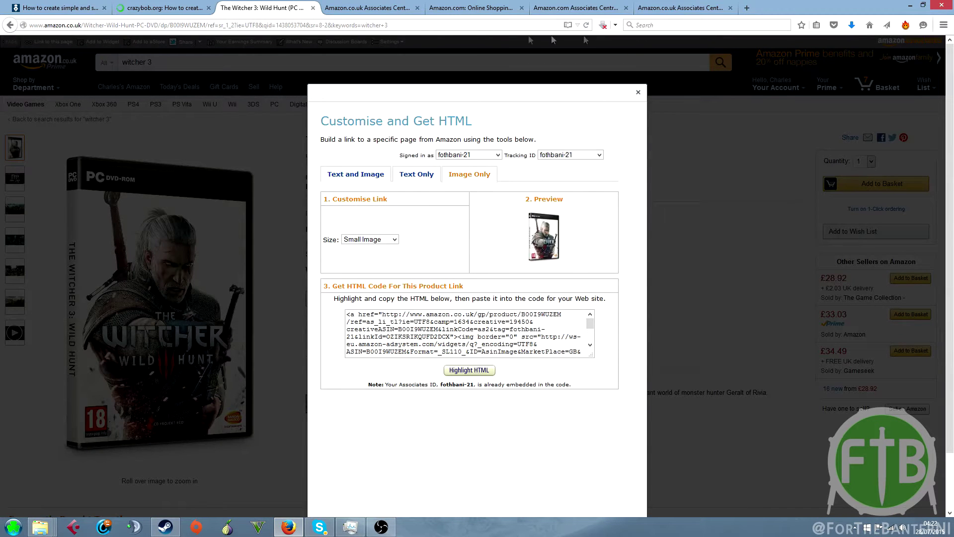
click(747, 8)
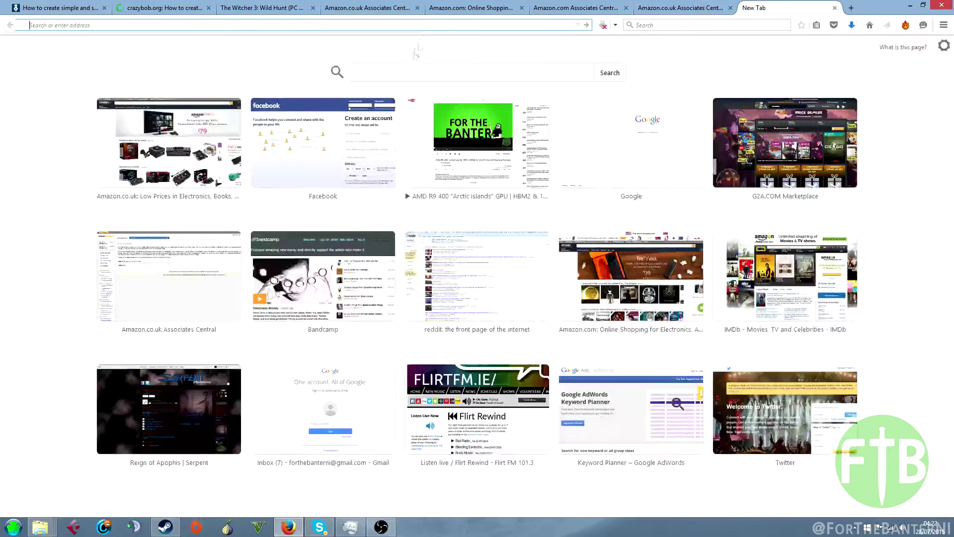
Paste the copied affiliate link into the new tab's address bar and load it
right_click(444, 26)
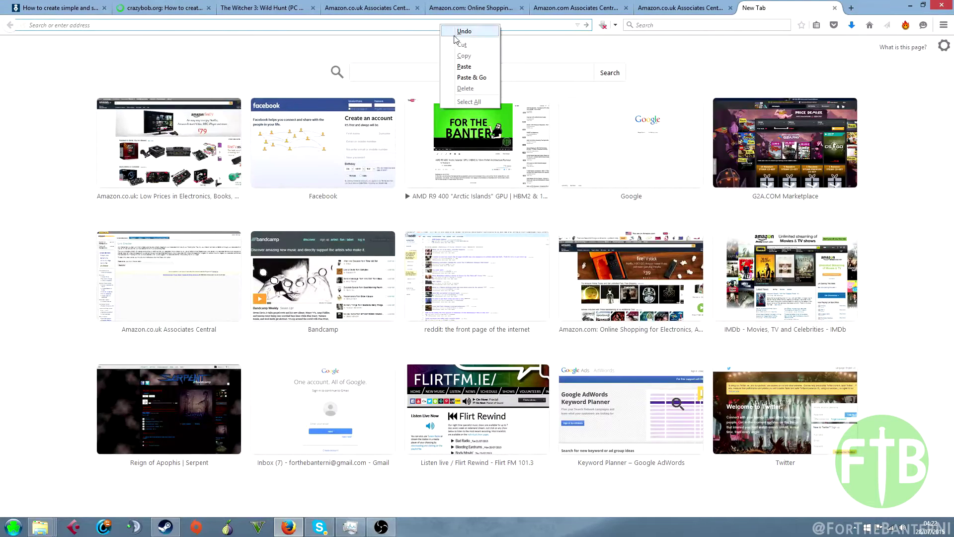
click(475, 78)
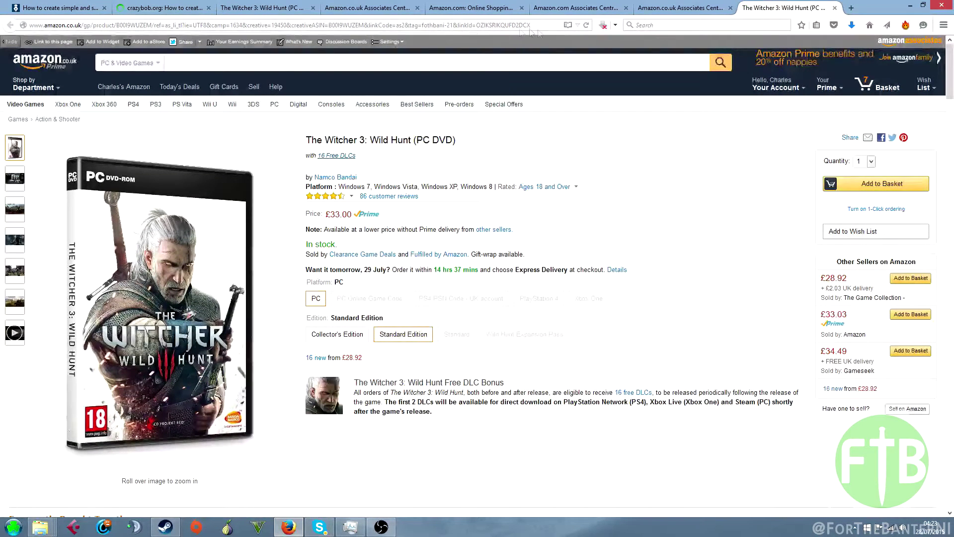
Search Amazon.com for 'witcher 3' and open the PC edition from the results
click(463, 6)
click(344, 114)
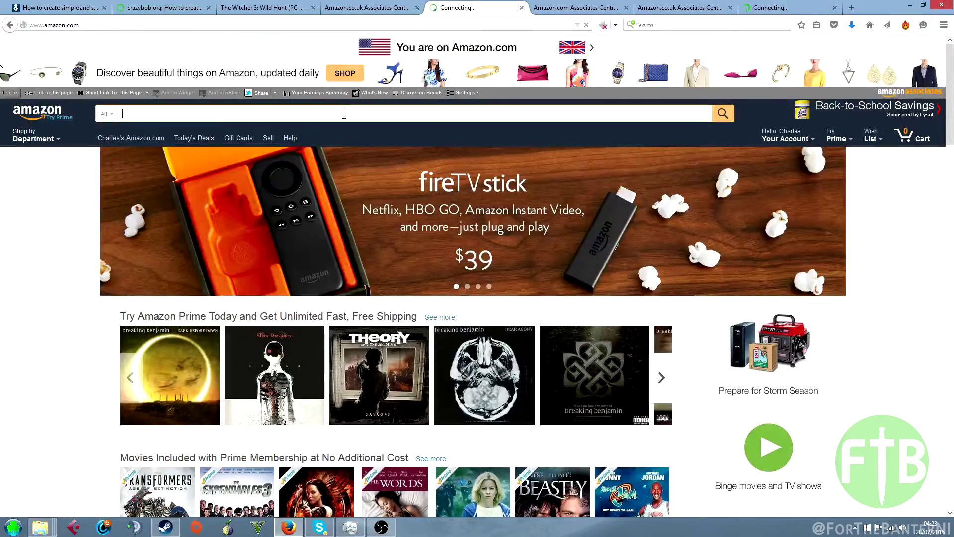
text(witcher 3)
key(Return)
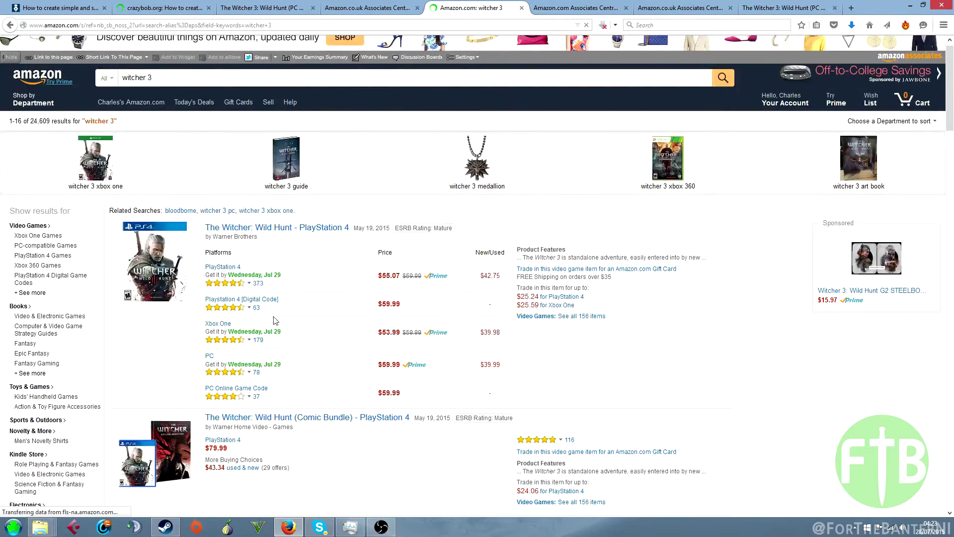
scroll(271, 318, down, 3)
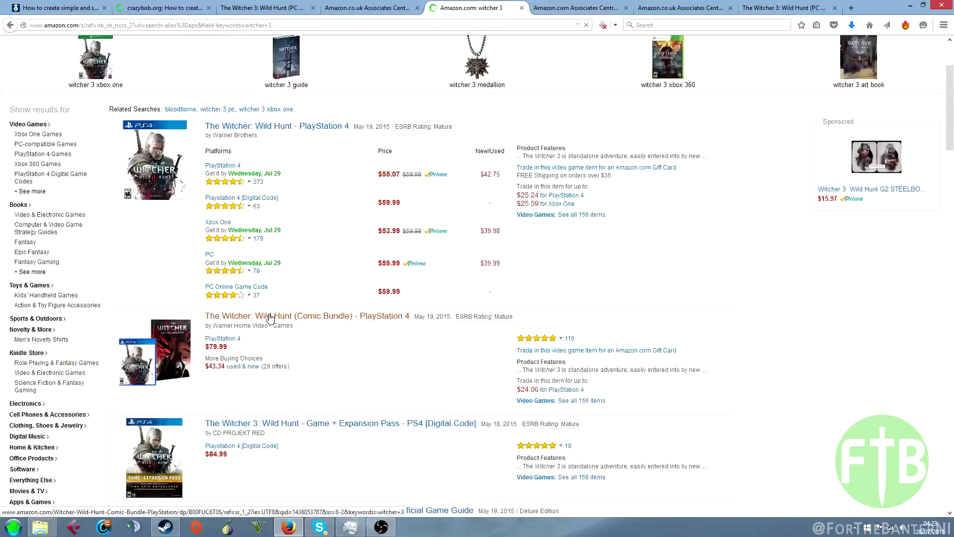
click(212, 259)
Close the link-building dialog on the UK tab and open The Witcher: Wild Hunt - Windows page
click(263, 8)
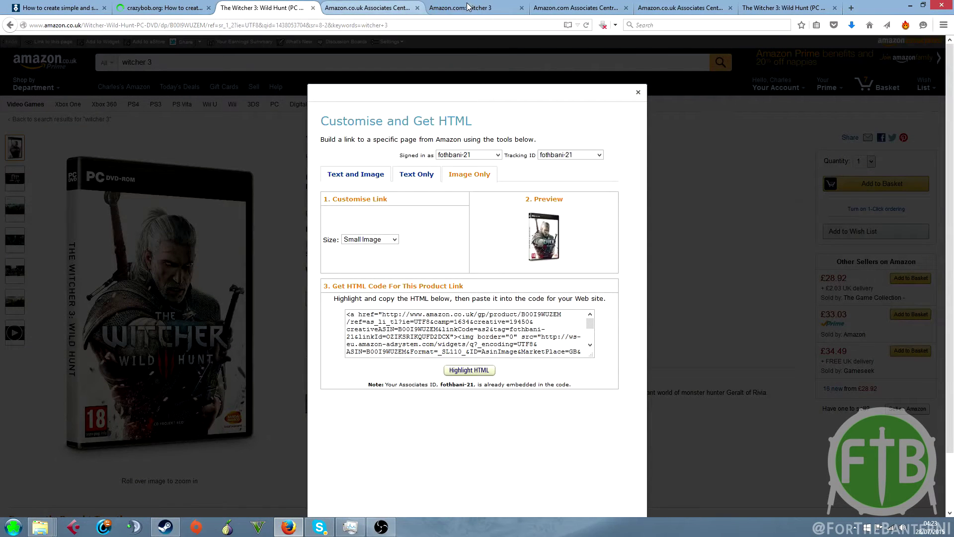
click(638, 94)
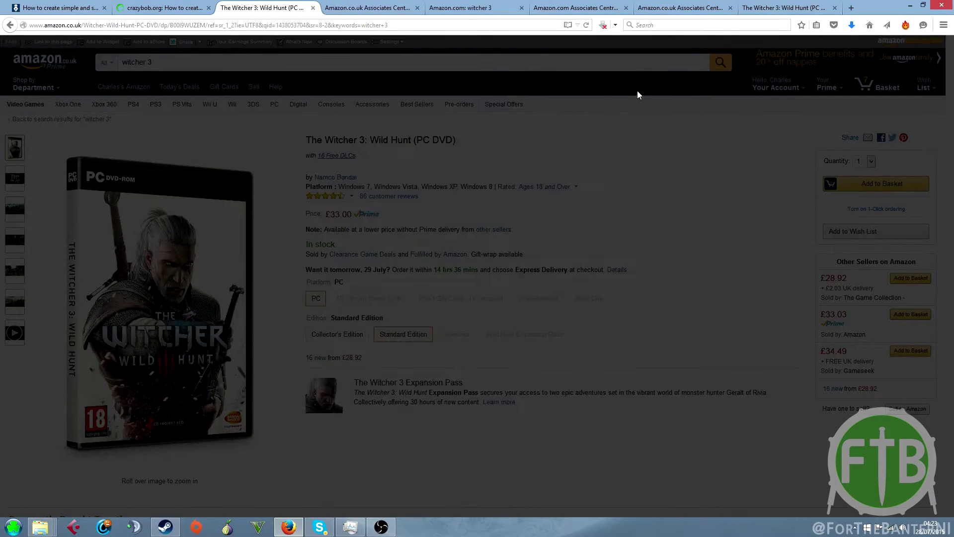
click(360, 7)
key(ctrl+shift+Tab)
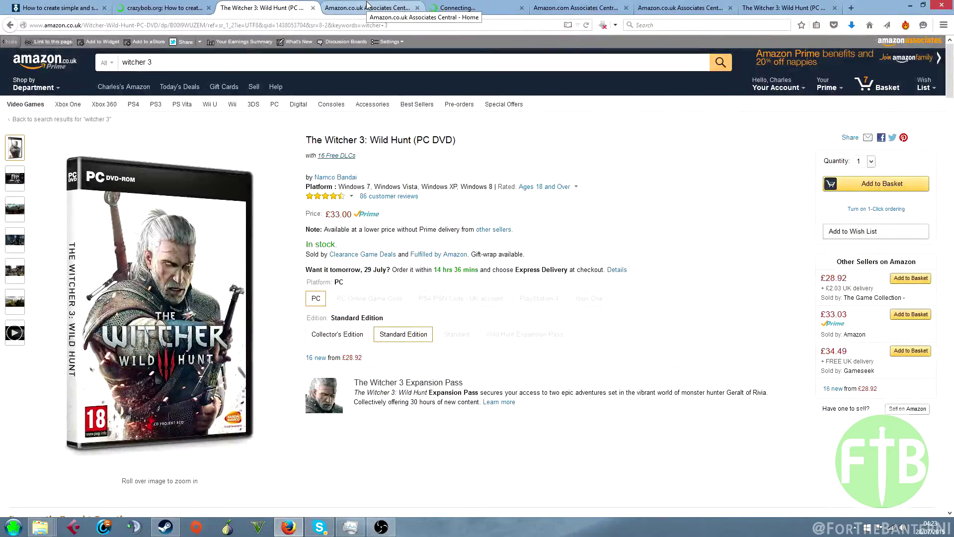
click(366, 5)
click(512, 6)
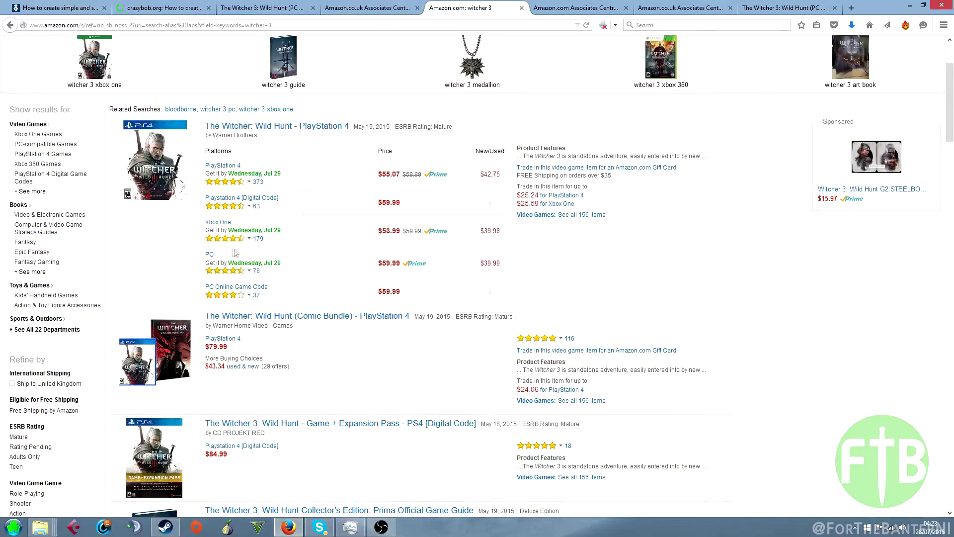
click(209, 255)
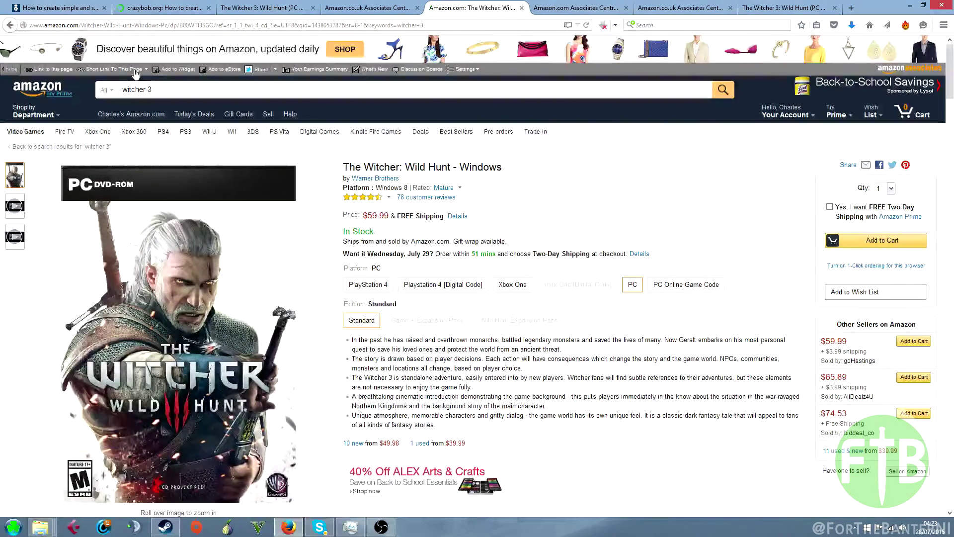
Create a SiteStripe short link for The Witcher: Wild Hunt - Windows, then view the crazybob.org article
click(135, 73)
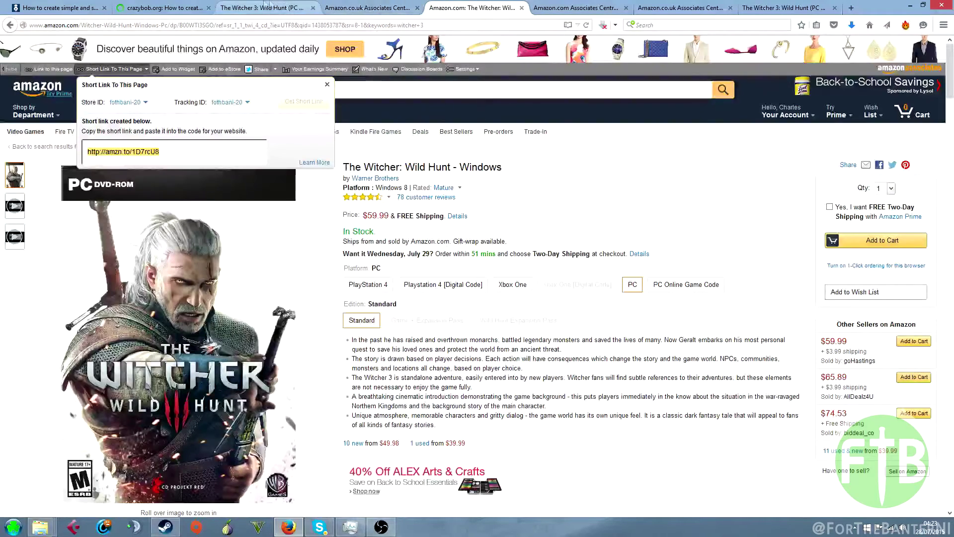
click(167, 5)
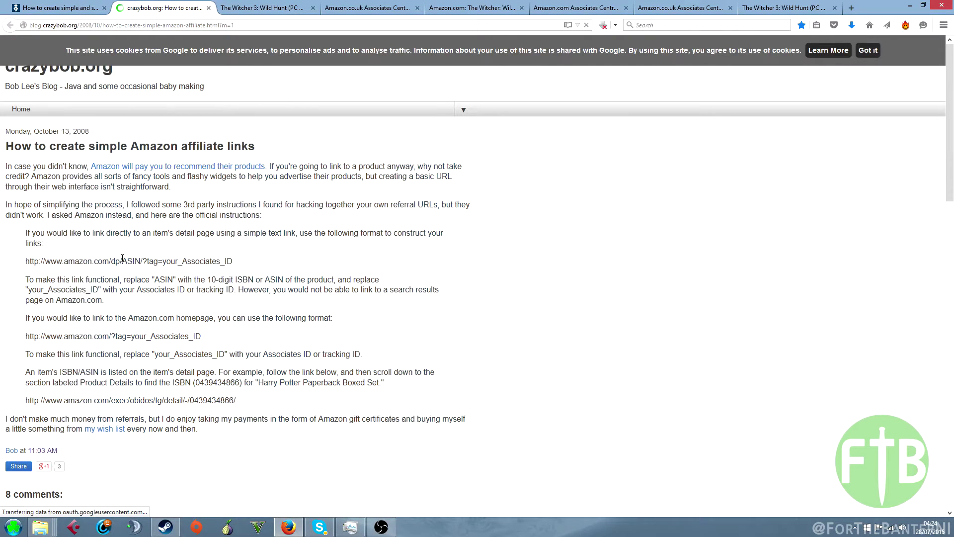
Highlight the ASIN placeholder in crazybob.org's example product-link format
drag(123, 261, 133, 261)
Highlight ASIN B00I9WUZEM in Product details and the your_Associates_ID placeholder on crazybob.org
click(274, 5)
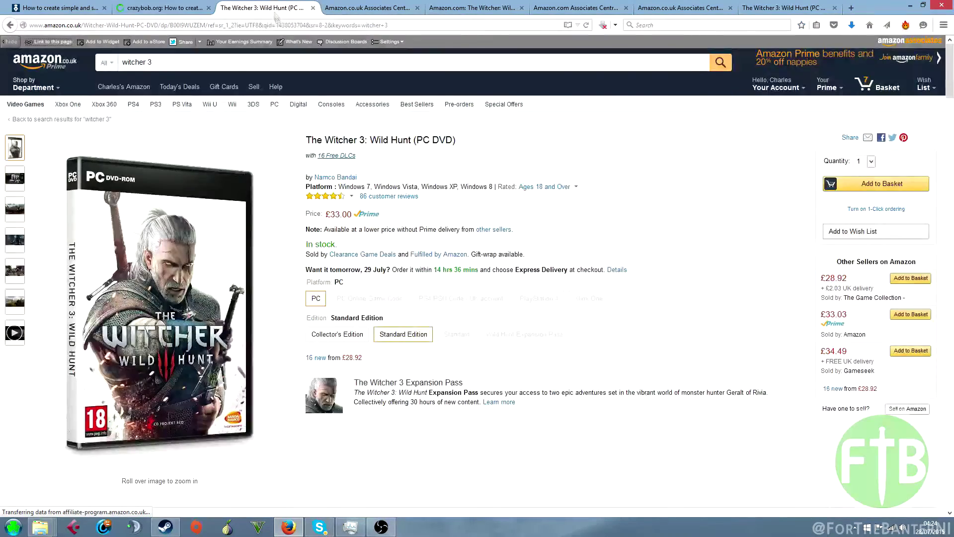
drag(949, 57, 952, 144)
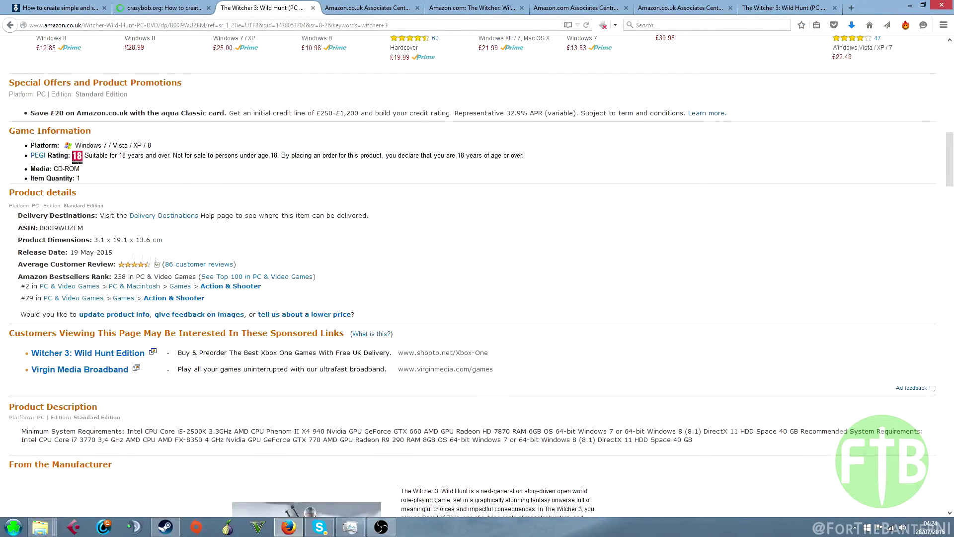
drag(39, 227, 87, 229)
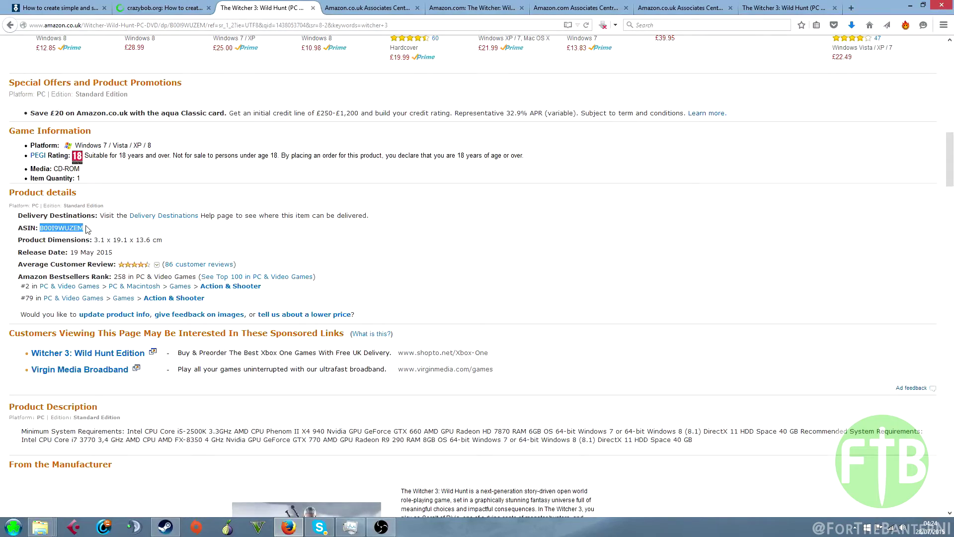
click(178, 8)
drag(162, 261, 232, 261)
click(262, 7)
click(368, 7)
Highlight the tracking ID on both Associates Central pages and review crazybob.org's homepage link format
drag(15, 89, 73, 93)
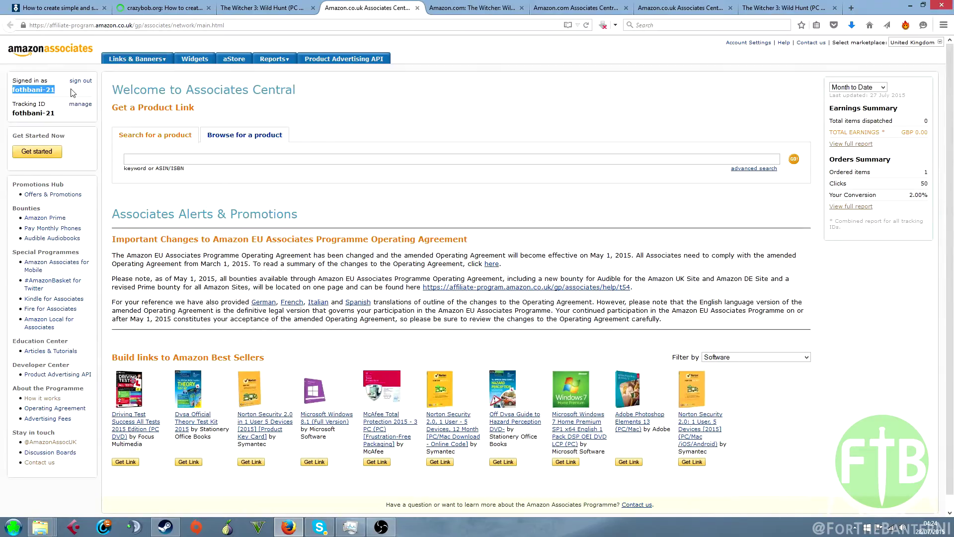
click(661, 8)
drag(13, 90, 65, 92)
click(183, 7)
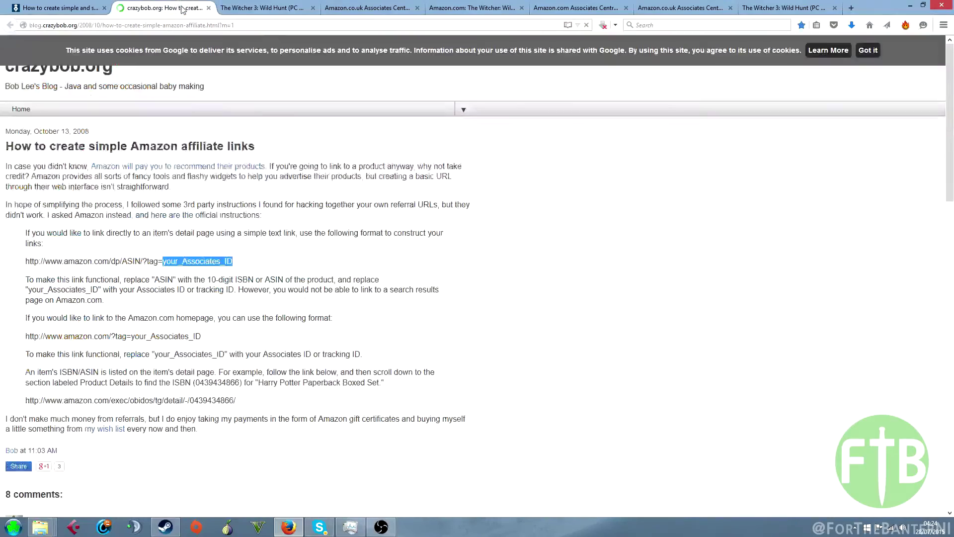
click(180, 321)
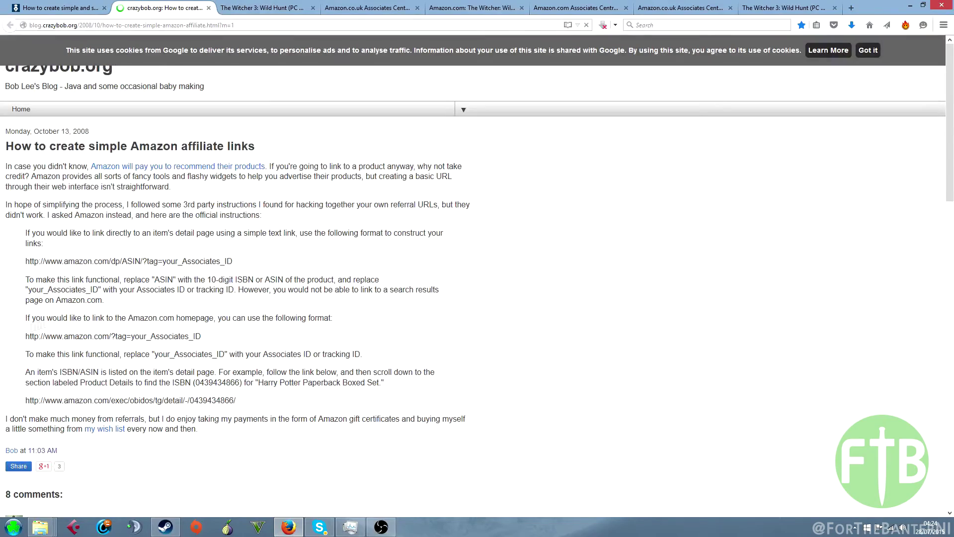
triple_click(193, 337)
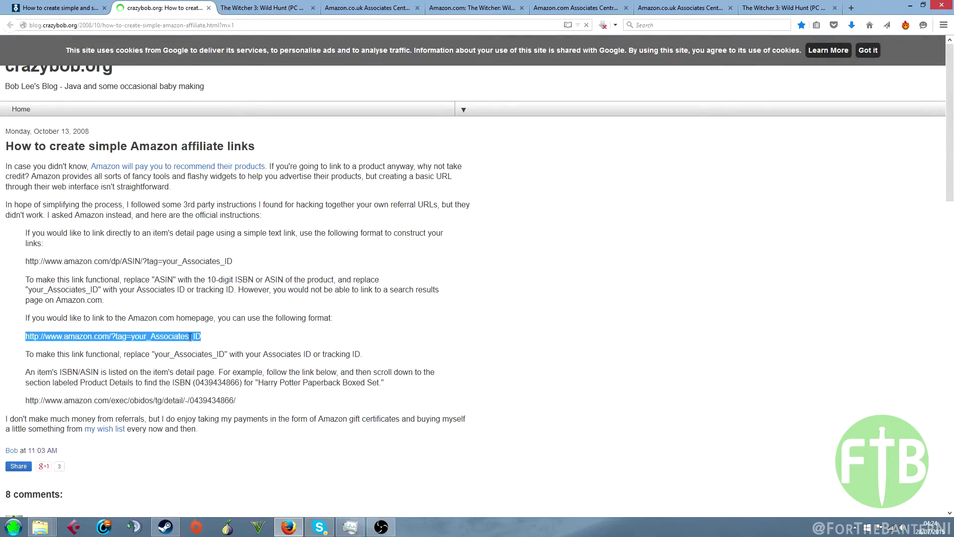
click(190, 337)
Read the blogtimenow.com short-link guide, then bring up the Amazon.co.uk Link Checker
click(67, 7)
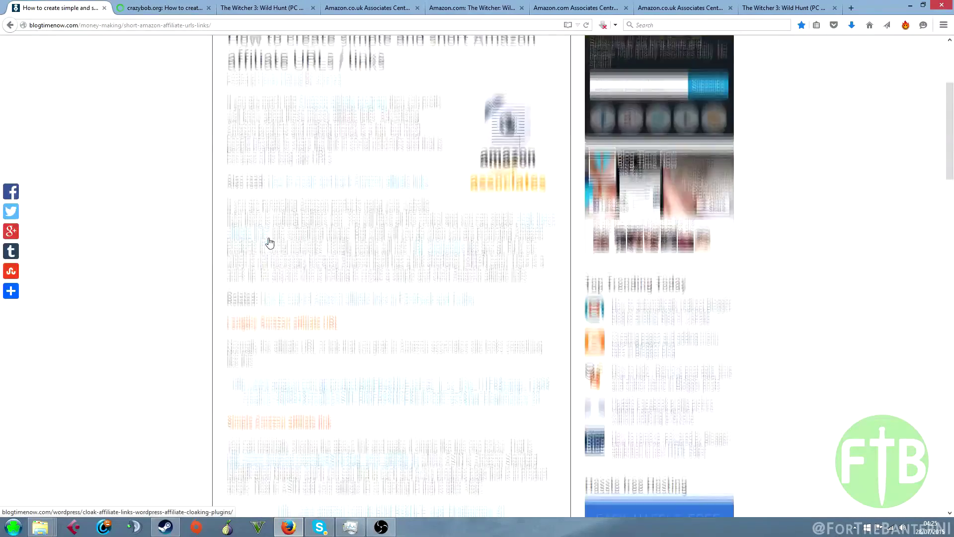
scroll(270, 243, down, 10)
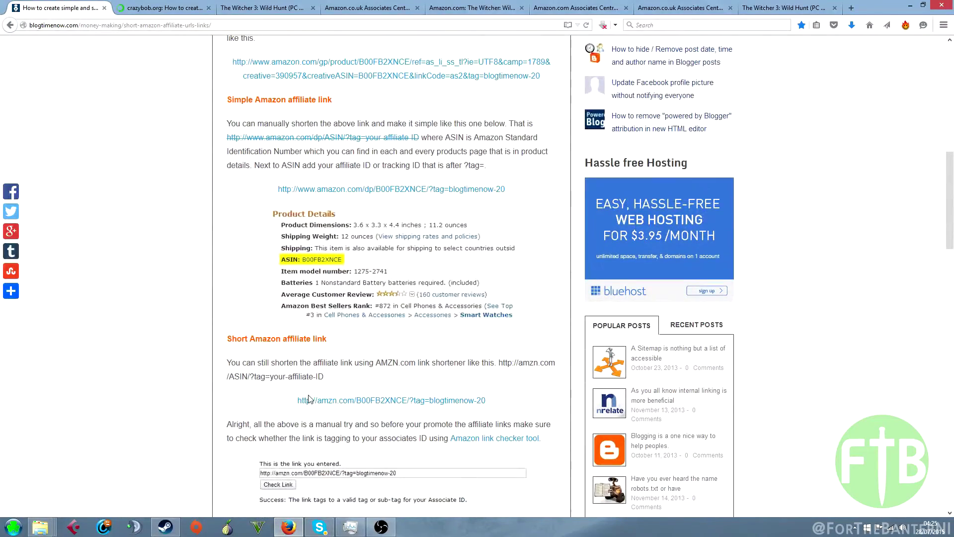
scroll(517, 413, down, 3)
click(262, 8)
click(368, 7)
click(481, 6)
click(576, 7)
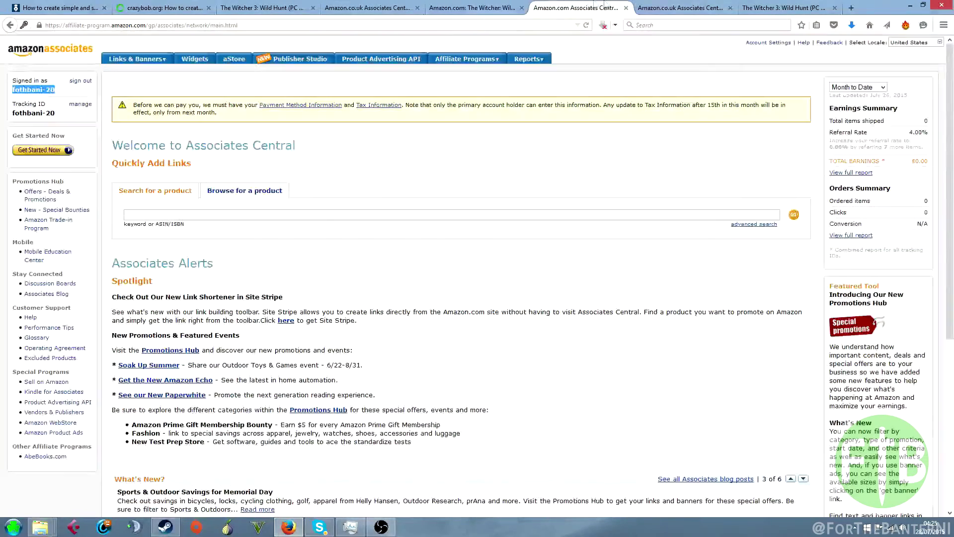
click(692, 7)
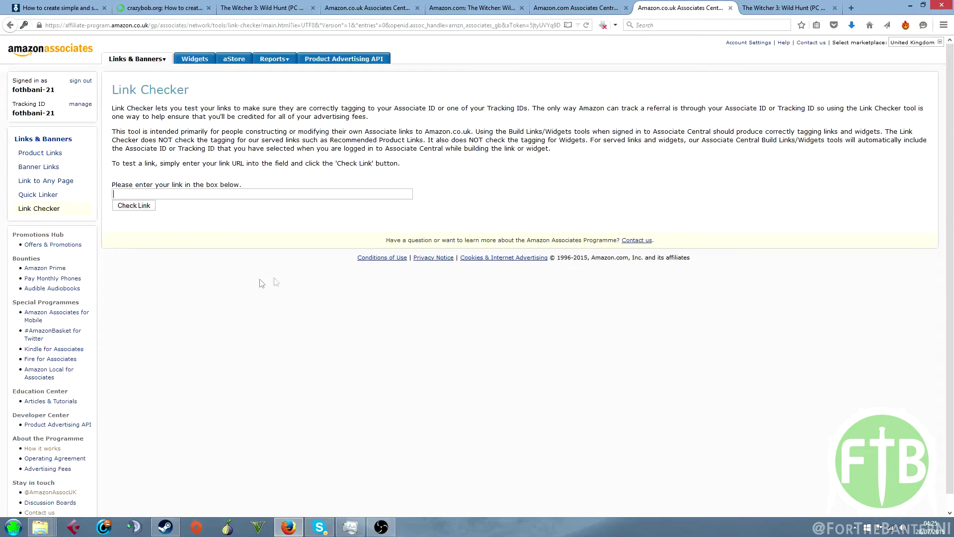
click(247, 8)
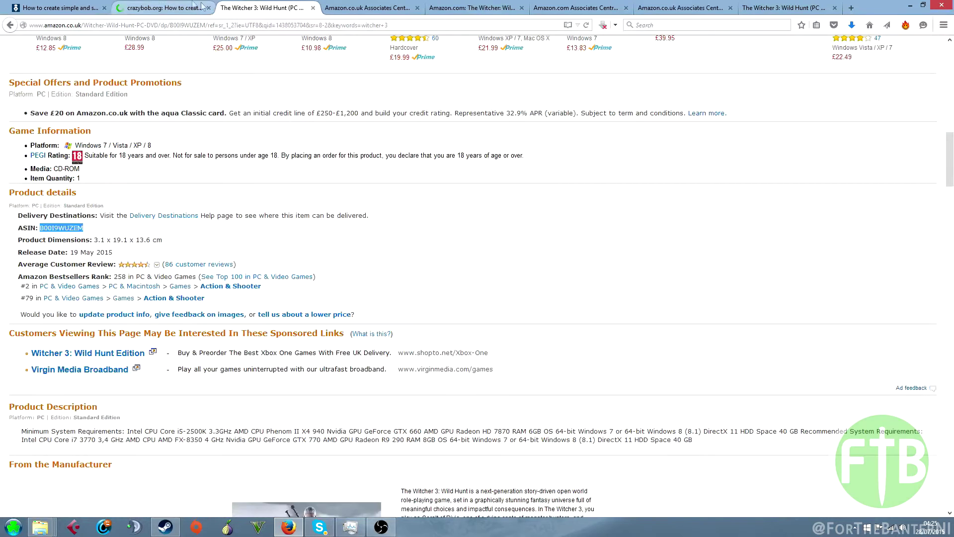
click(211, 8)
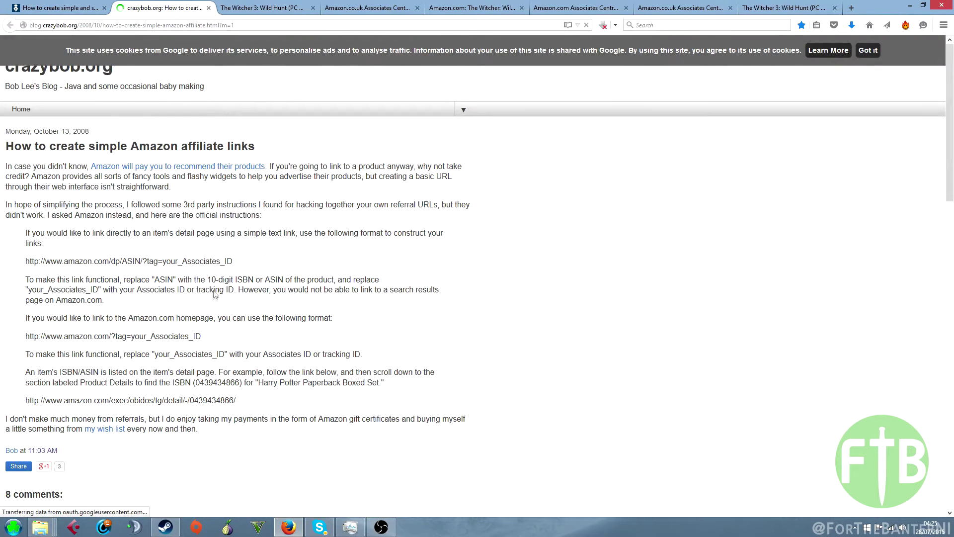
drag(234, 262, 25, 263)
right_click(51, 262)
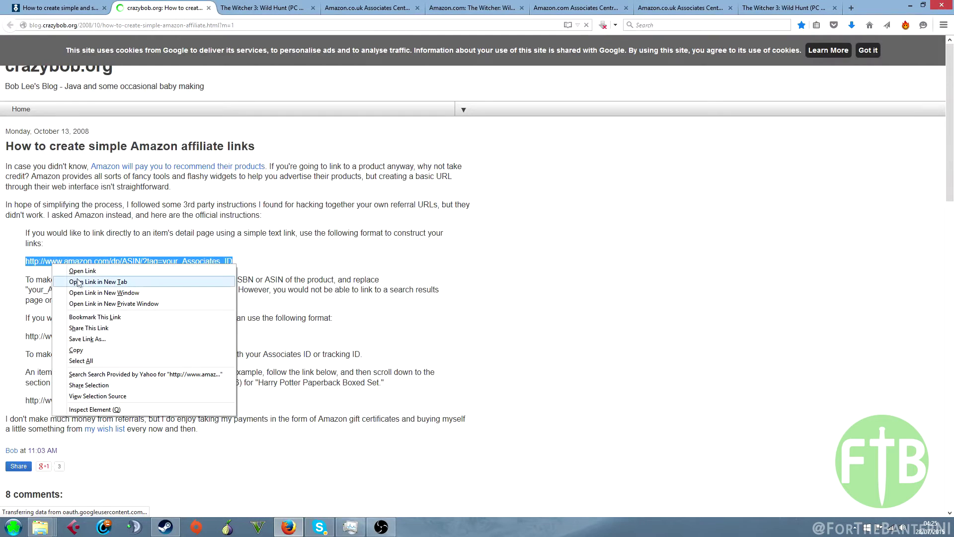
click(90, 350)
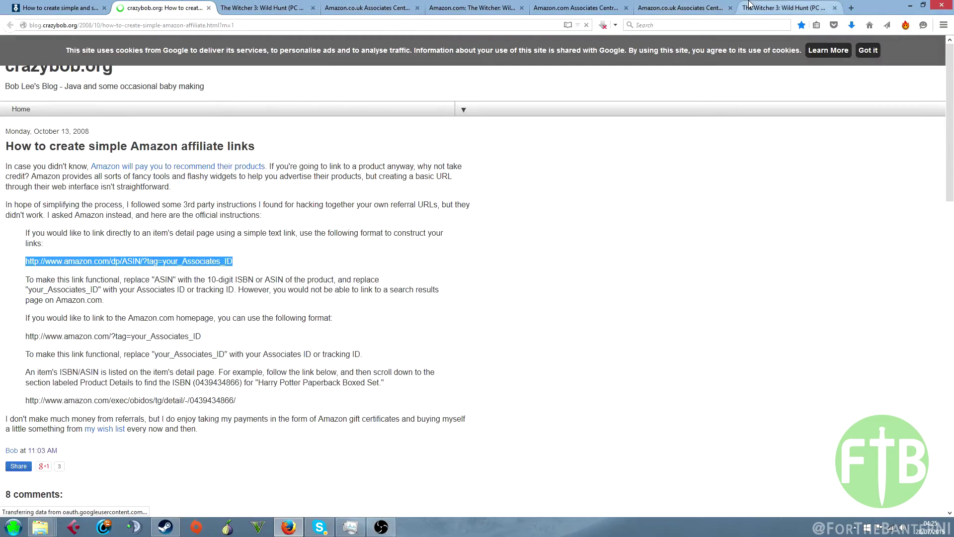
Paste the template into the Link Checker box and change amazon.com to amazon.co.uk
click(681, 8)
right_click(168, 193)
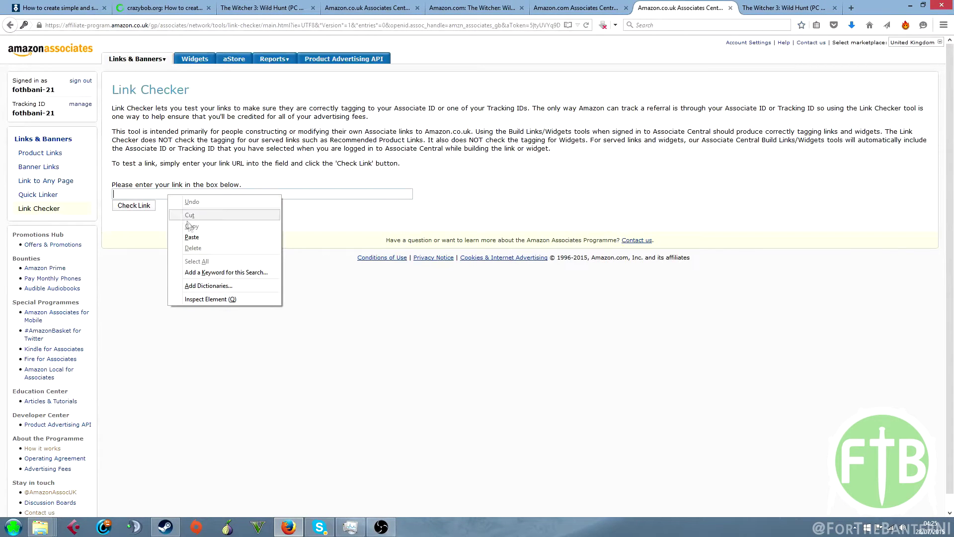
click(194, 235)
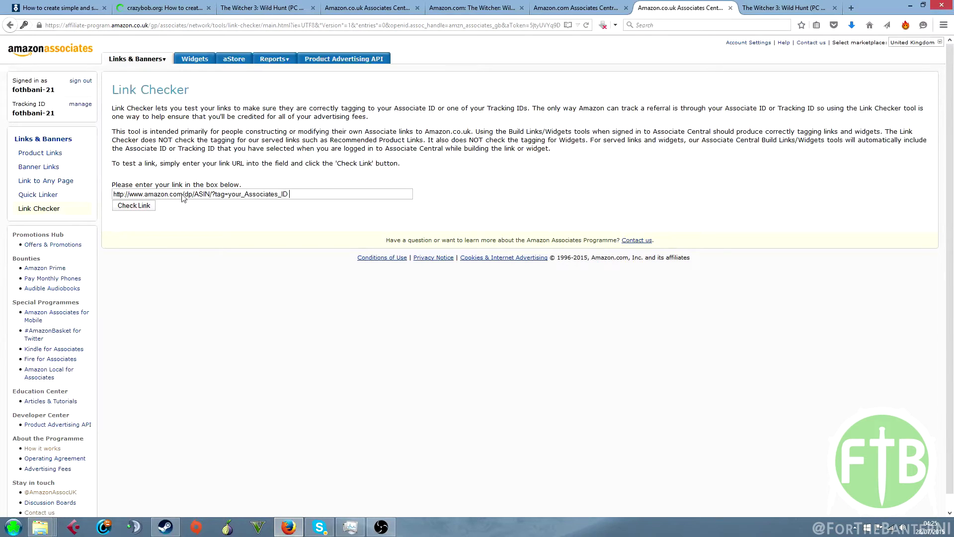
key(BackSpace)
text(.uk)
Replace the ASIN placeholder in the link with the Witcher 3 ASIN B00I9WUZEM
click(245, 6)
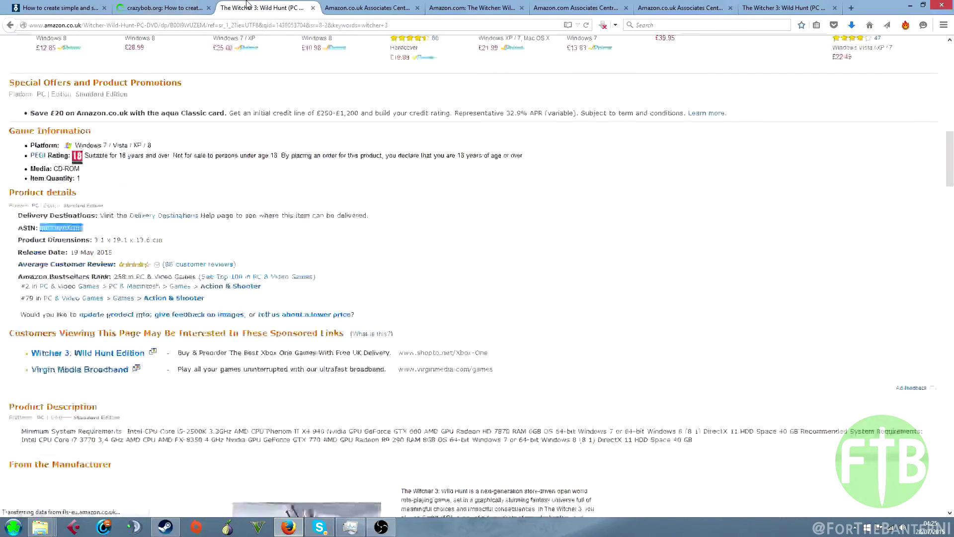
right_click(71, 225)
click(84, 236)
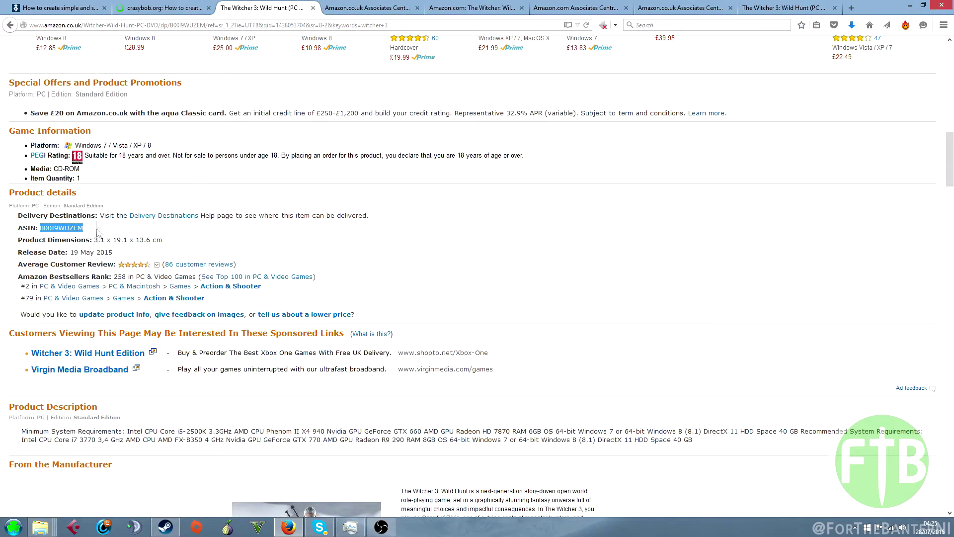
click(713, 4)
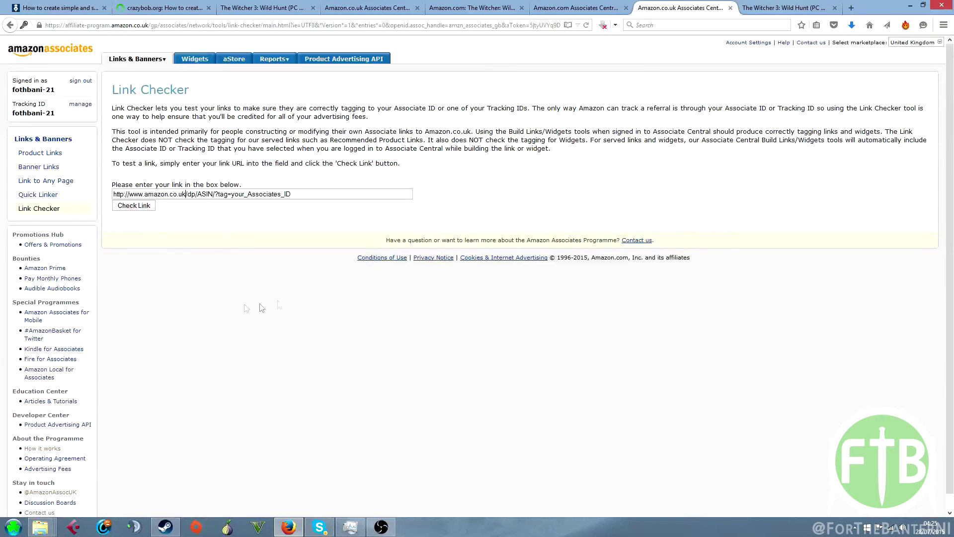
double_click(208, 194)
right_click(207, 193)
click(248, 239)
Replace your_Associates_ID with the account's tracking ID copied from Associates Central
drag(327, 194, 258, 198)
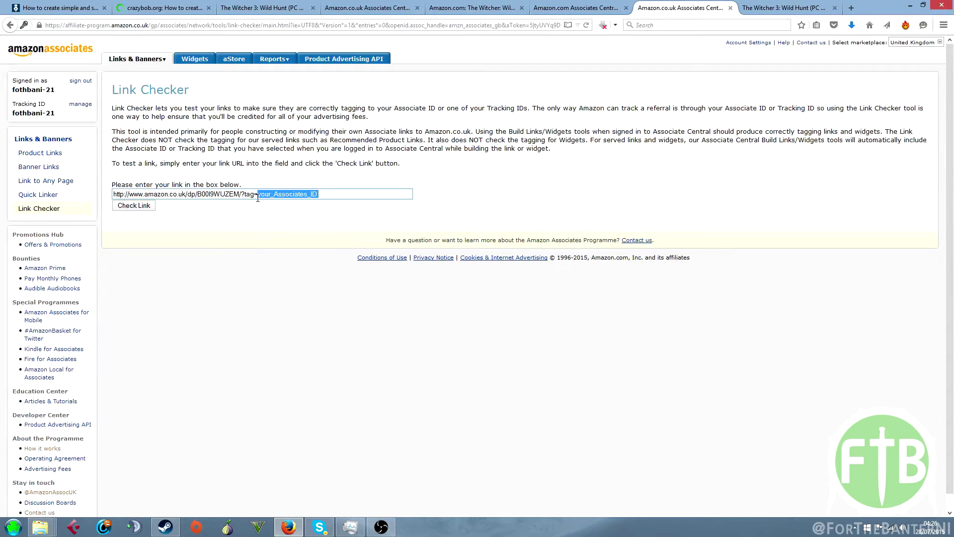
key(BackSpace)
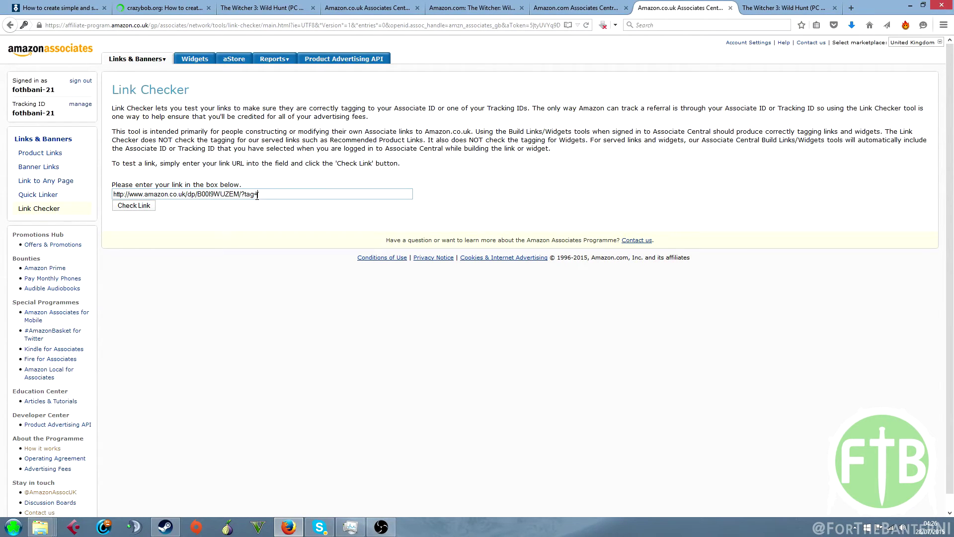
click(368, 7)
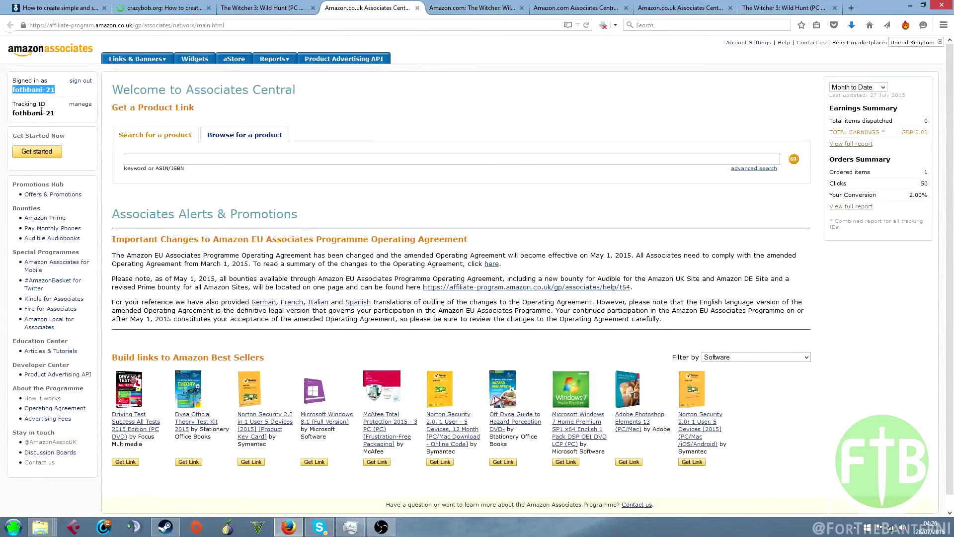
right_click(41, 90)
click(61, 96)
click(719, 7)
right_click(265, 195)
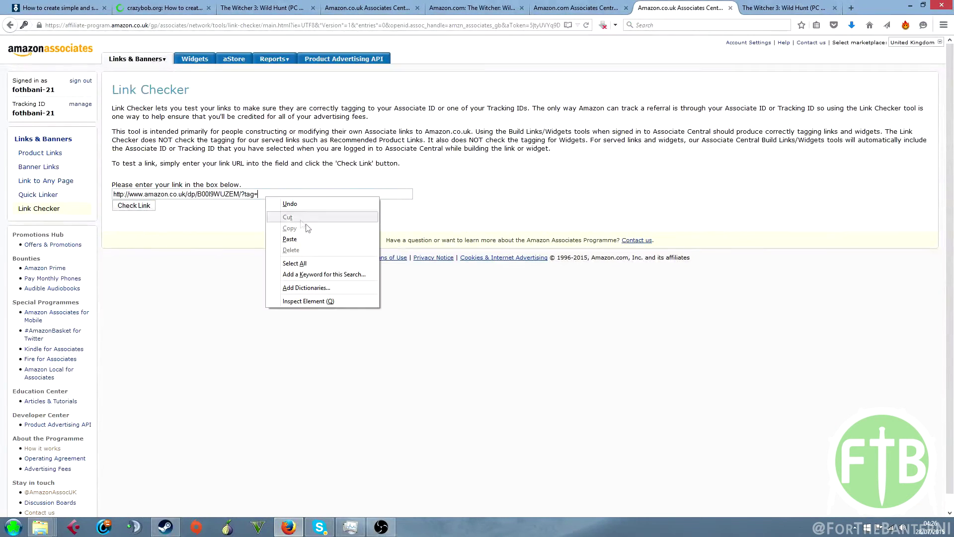
click(315, 239)
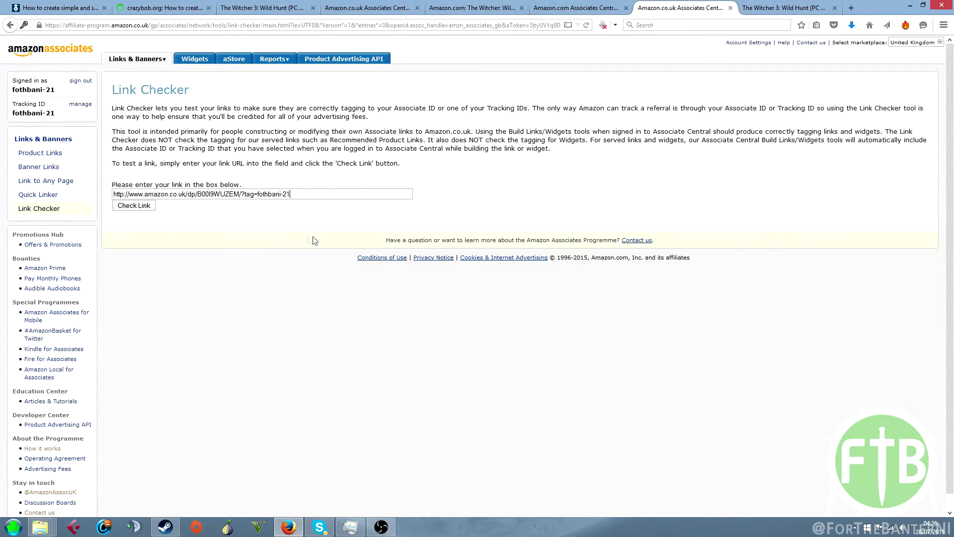
Check the Witcher 3 UK link in Link Checker and confirm it tags to a valid Associate ID
click(149, 207)
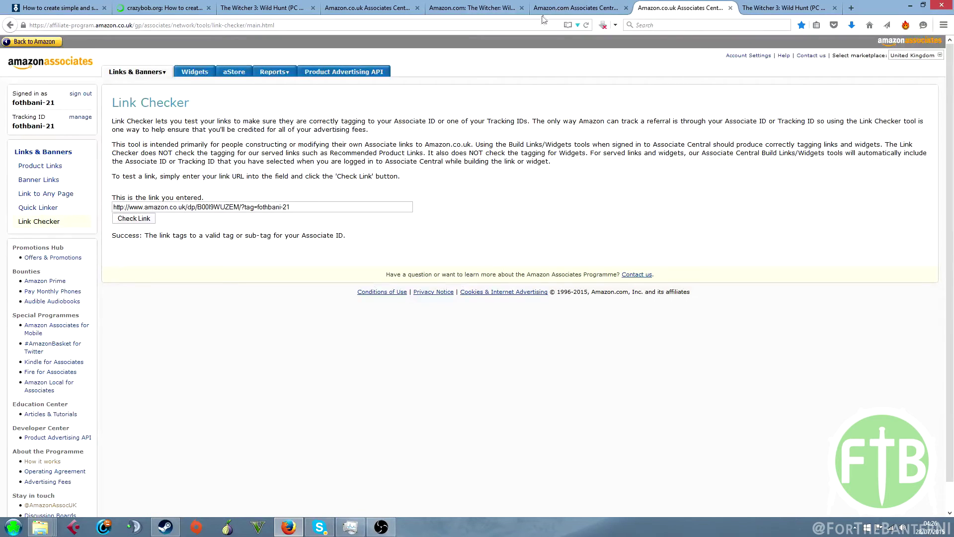
click(568, 5)
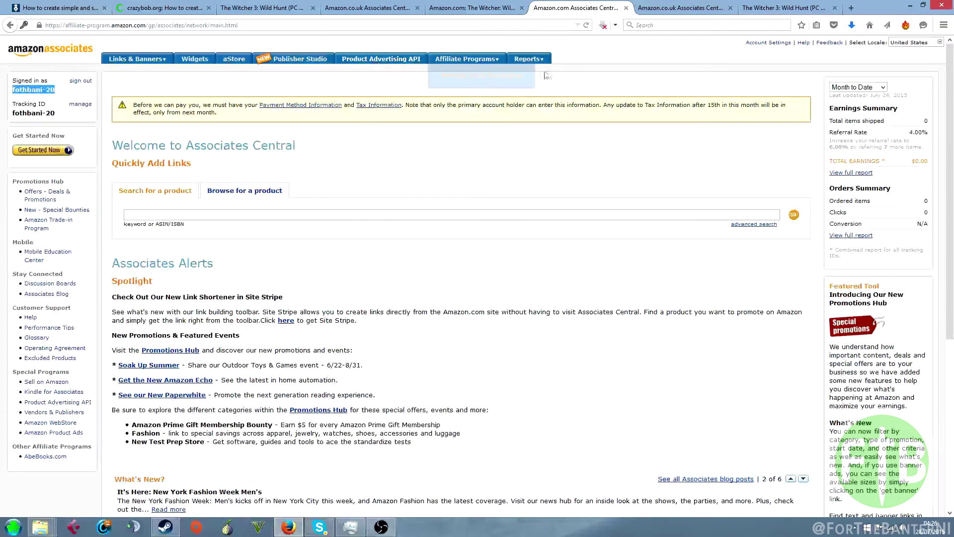
Glance at the US Links & Banners menu, then return to the Amazon.co.uk Associates Central welcome page
mouse_move(137, 62)
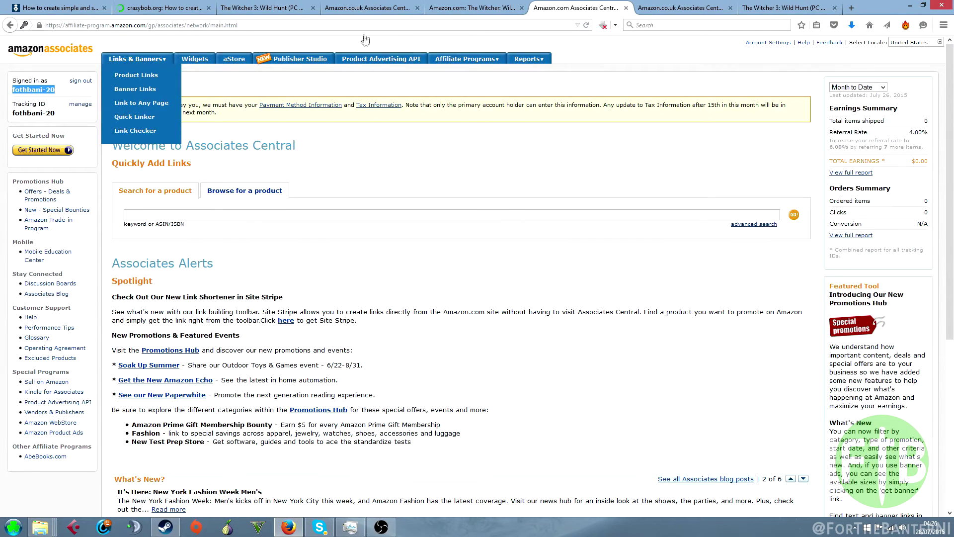
key(ctrl+Page_Up)
key(ctrl+Page_Up)
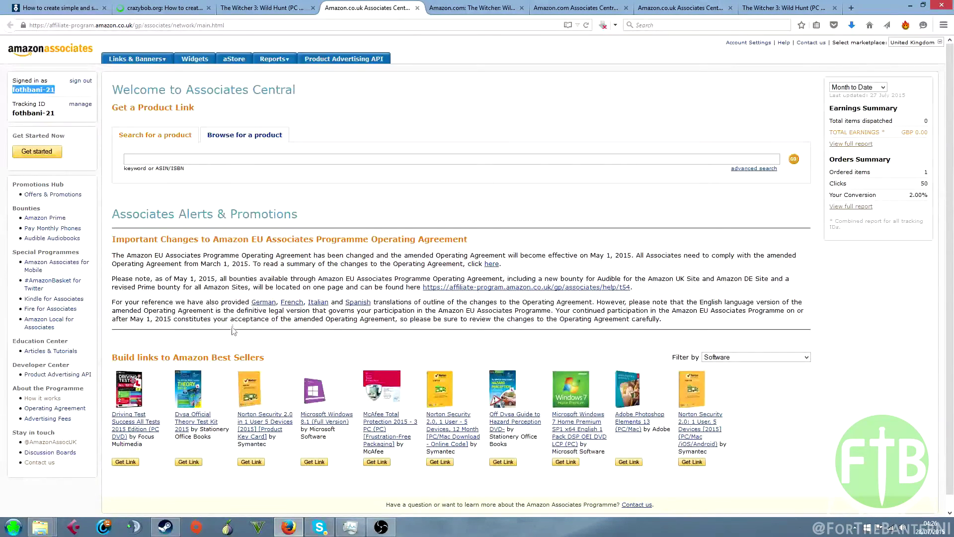
scroll(234, 329, down, 1)
scroll(241, 347, up, 1)
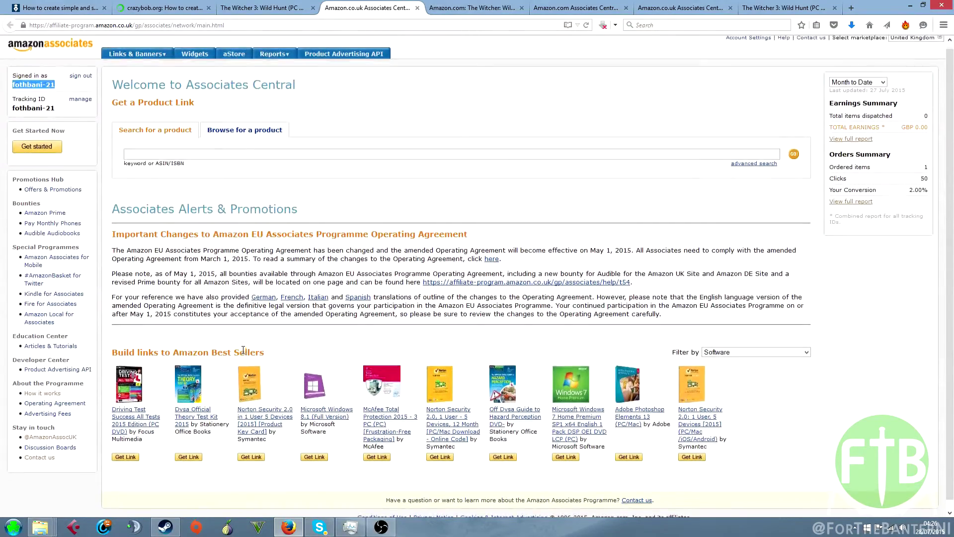